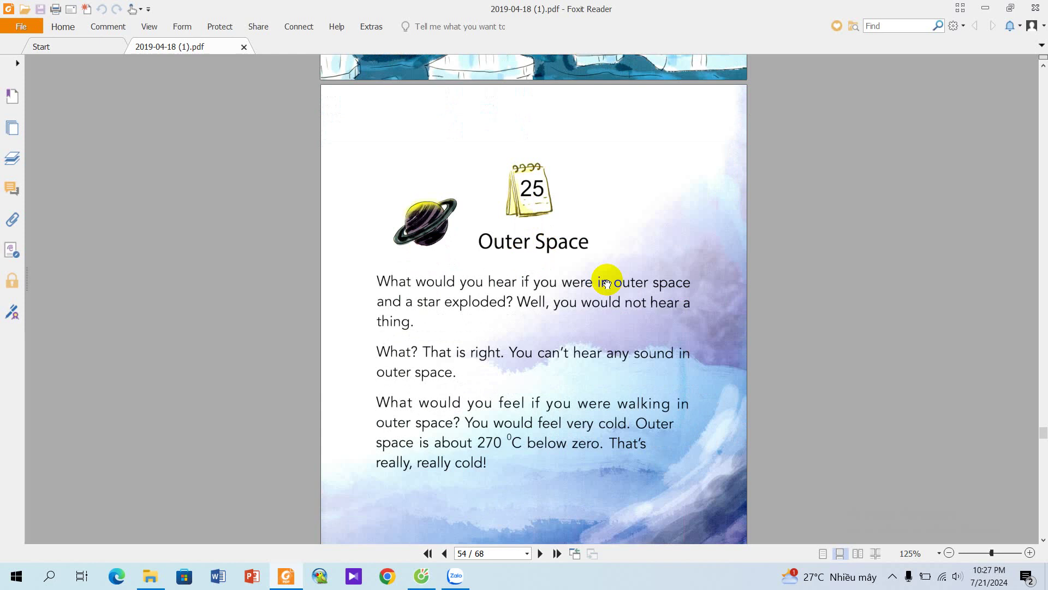
pyautogui.scroll(-1, 607, 283)
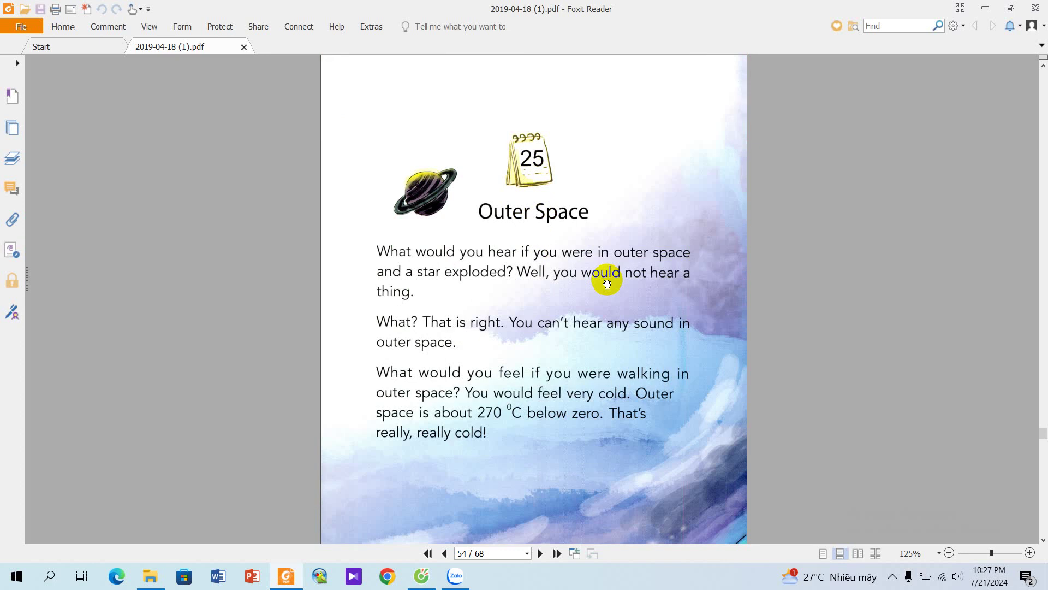
pyautogui.scroll(-1, 607, 283)
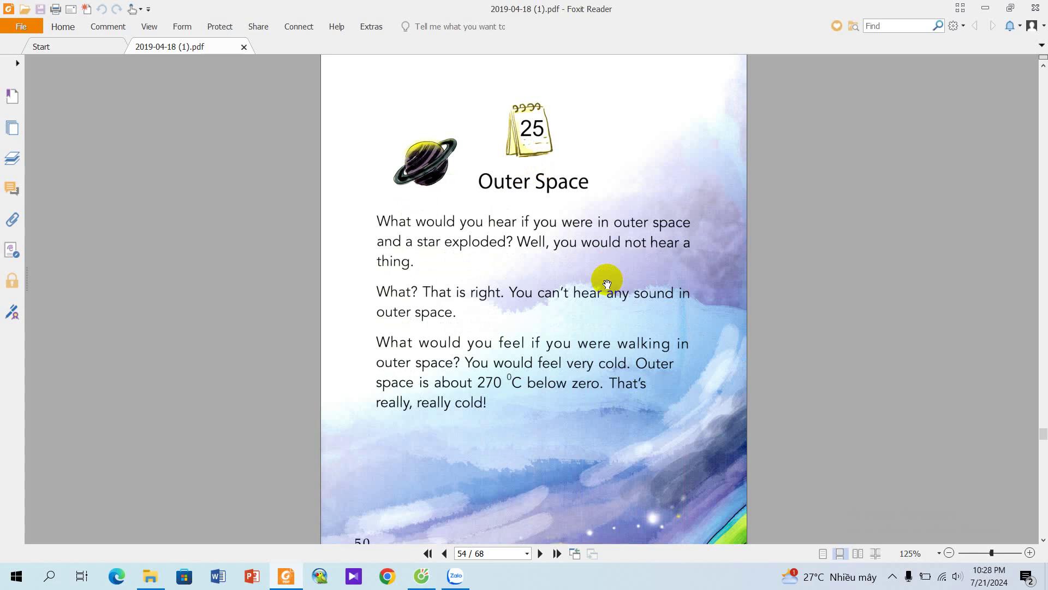
pyautogui.scroll(-1, 607, 285)
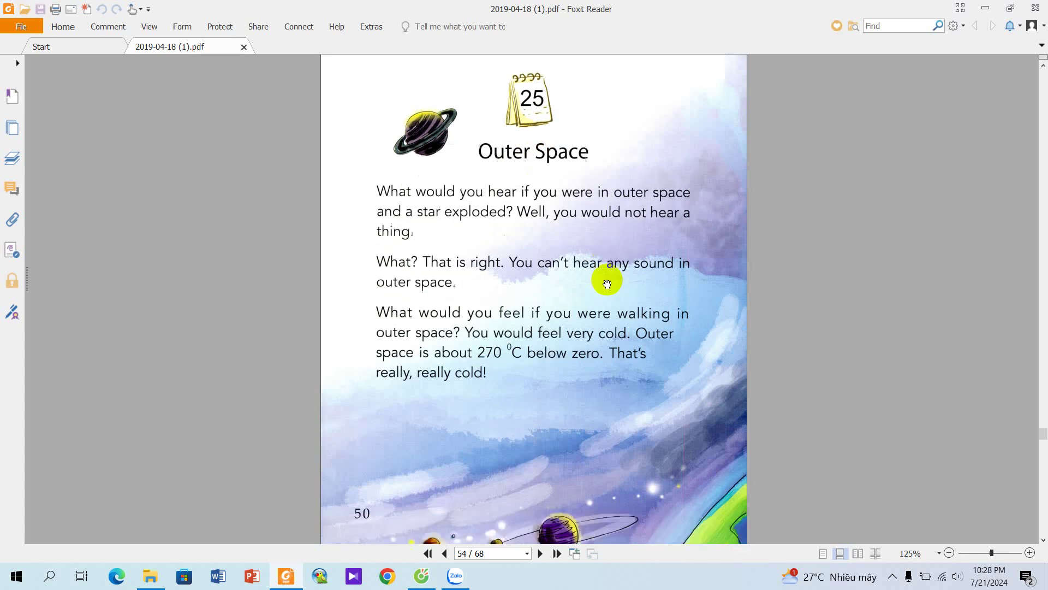
pyautogui.scroll(-5, 607, 283)
pyautogui.scroll(-3, 607, 285)
pyautogui.scroll(-5, 607, 283)
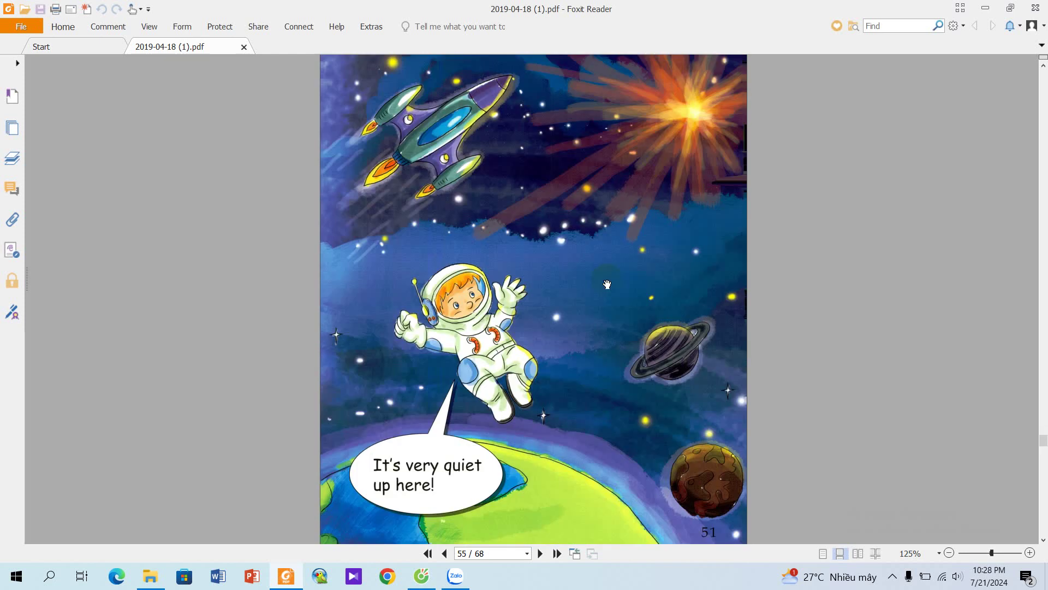
pyautogui.scroll(-3, 607, 284)
pyautogui.scroll(-1, 607, 284)
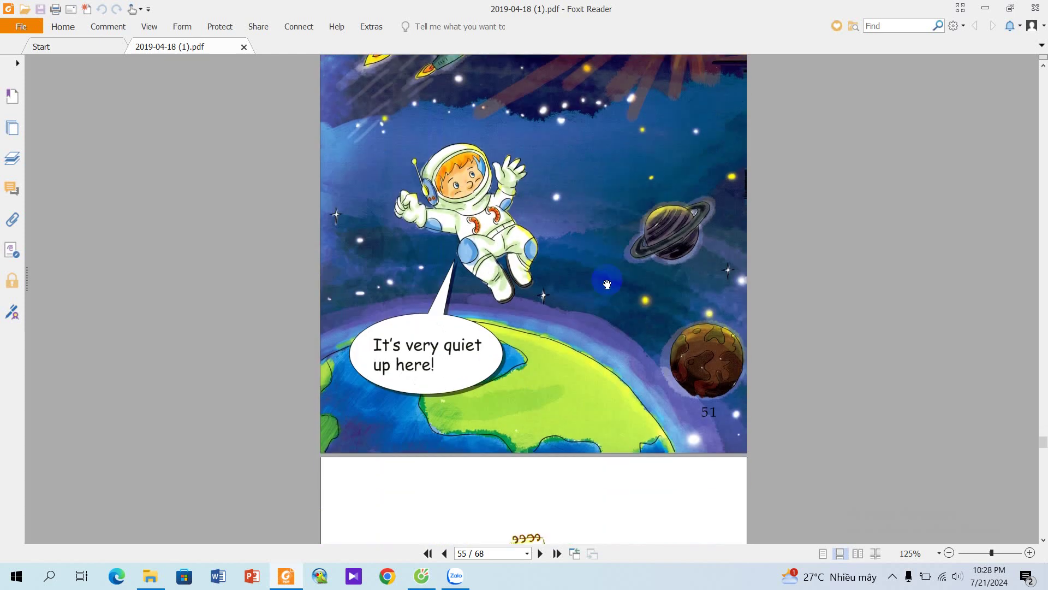
pyautogui.scroll(-1, 607, 284)
pyautogui.scroll(-6, 607, 284)
pyautogui.scroll(-3, 607, 284)
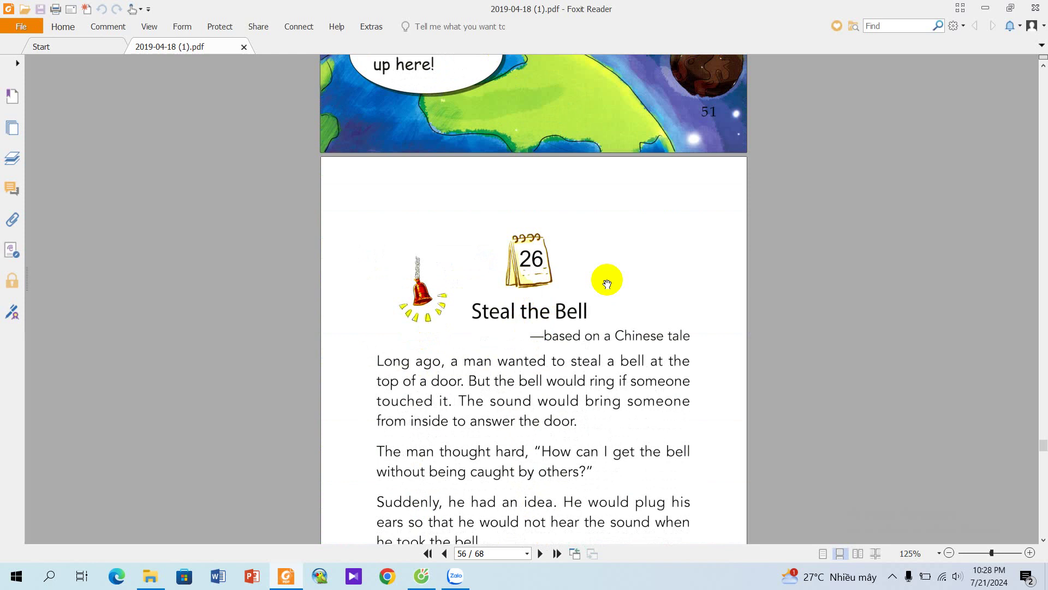
pyautogui.scroll(-1, 606, 284)
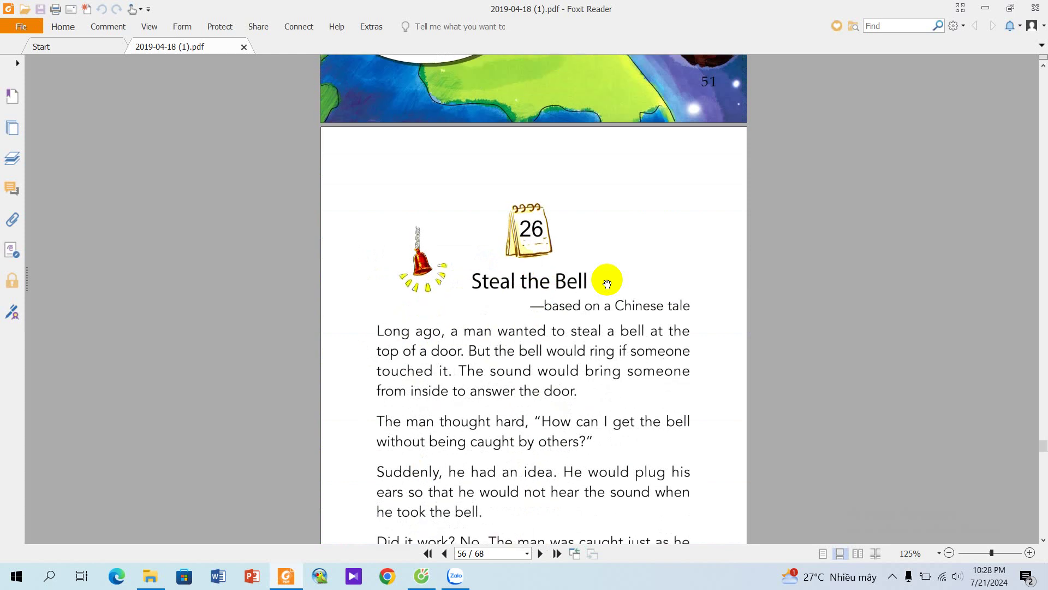
pyautogui.scroll(-1, 607, 285)
pyautogui.scroll(-1, 606, 284)
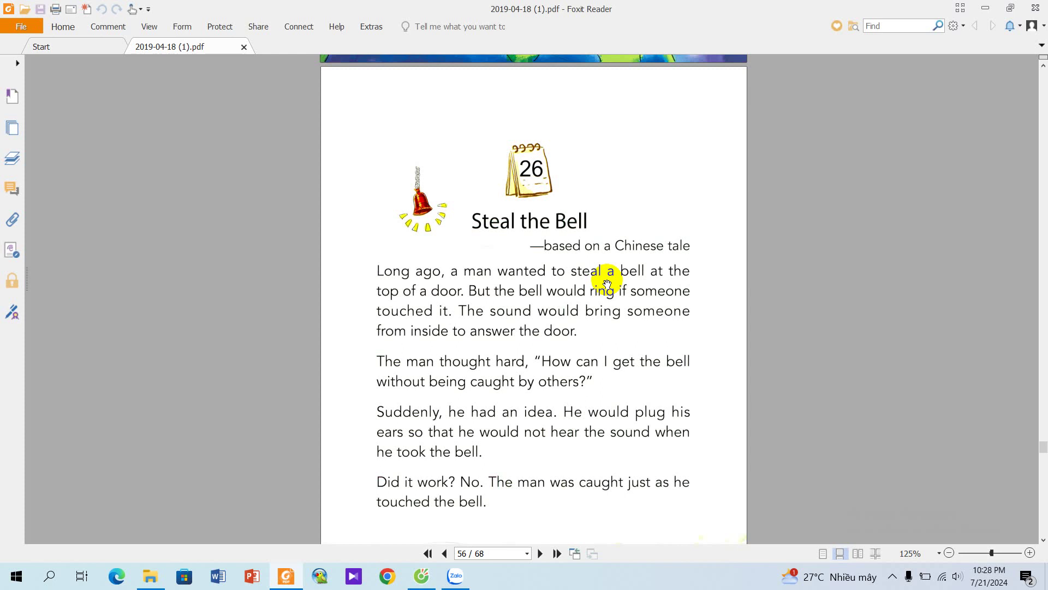
pyautogui.scroll(-1, 606, 283)
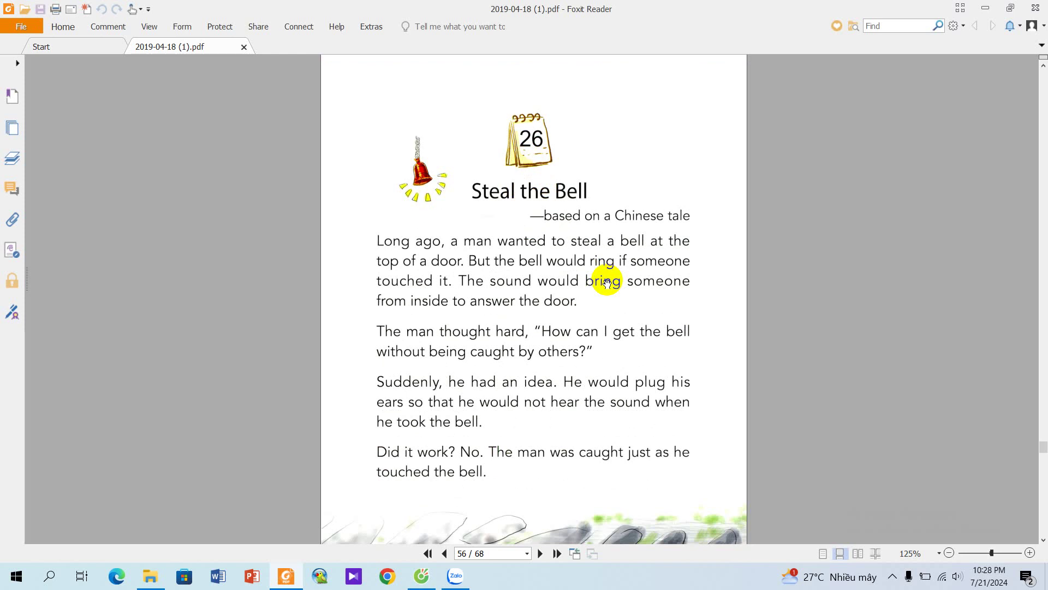
pyautogui.scroll(-1, 607, 281)
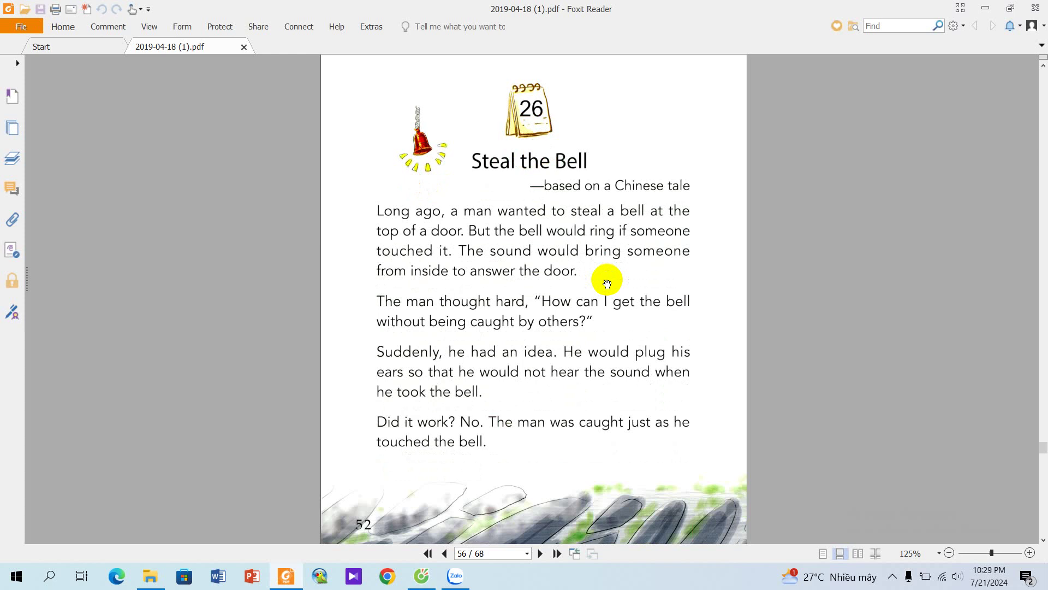
pyautogui.scroll(-5, 541, 346)
pyautogui.scroll(-5, 540, 346)
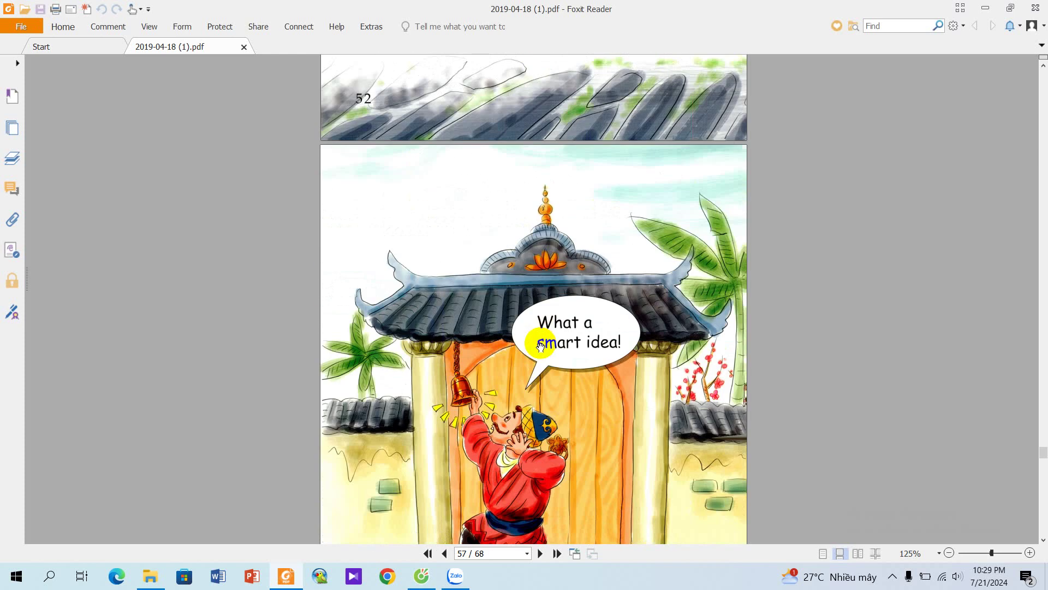